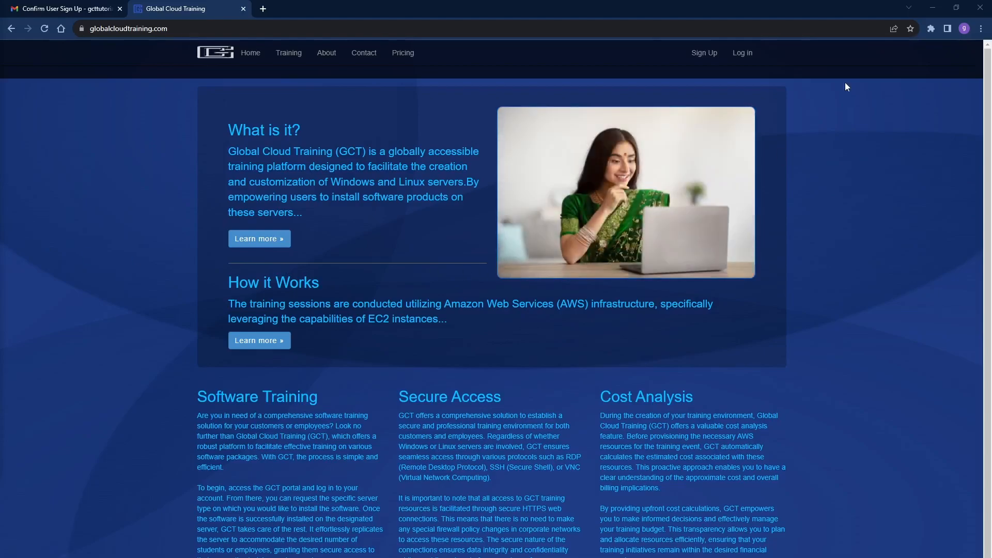
Log in with the administrator's user name and pasted password to open the management console.
{"action": "left_click", "coordinate": [743, 54]}
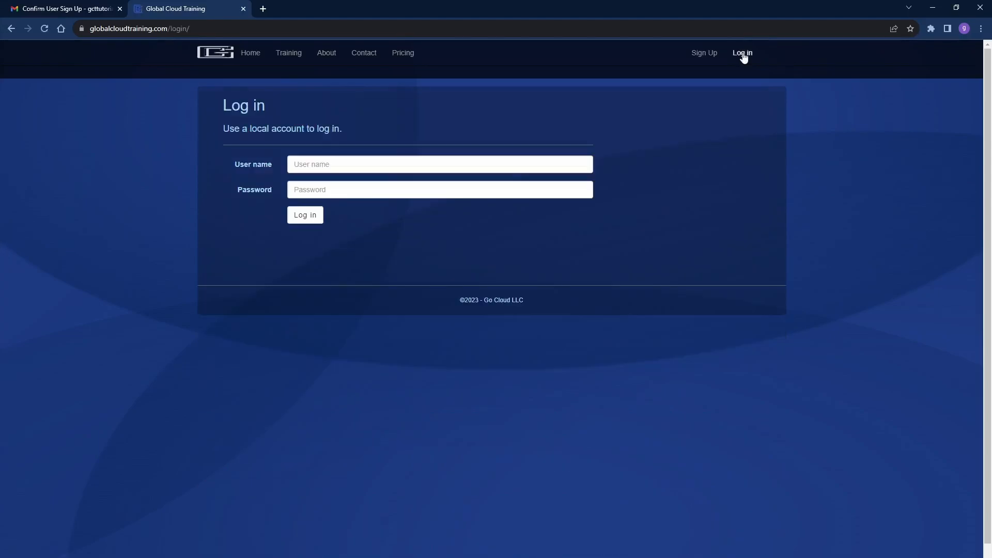
{"action": "left_click", "coordinate": [319, 164]}
{"action": "key", "text": "alt+Tab"}
{"action": "left_click", "coordinate": [376, 193]}
{"action": "key", "text": "ctrl+v"}
{"action": "left_click", "coordinate": [309, 217]}
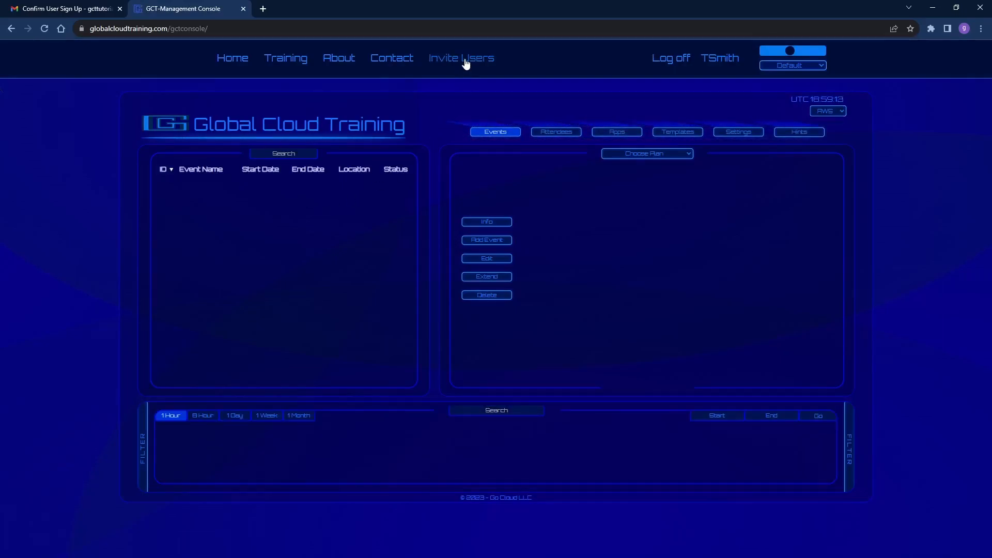
Go to Settings > Users and open the Add New Company User form.
{"action": "left_click", "coordinate": [739, 133]}
{"action": "left_click", "coordinate": [484, 242]}
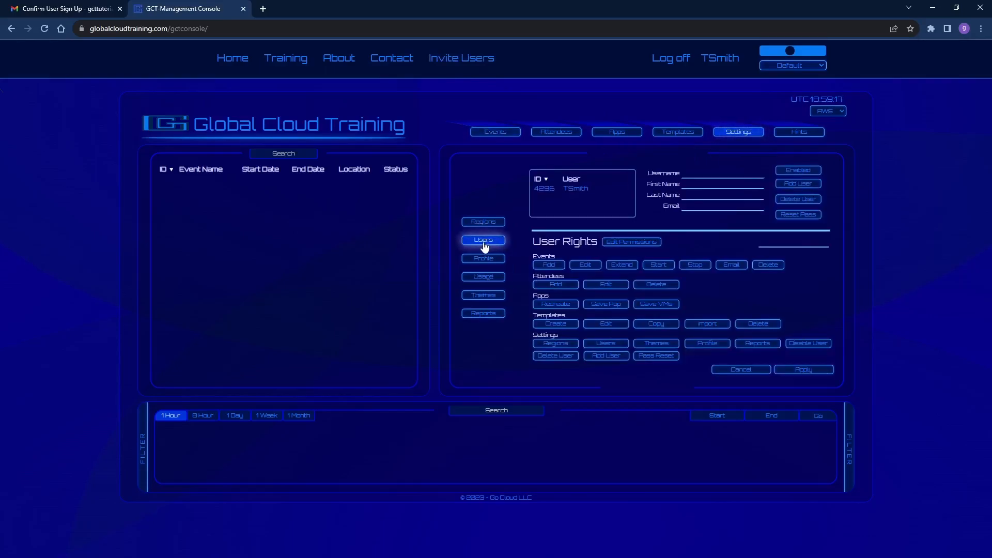
{"action": "left_click", "coordinate": [796, 187]}
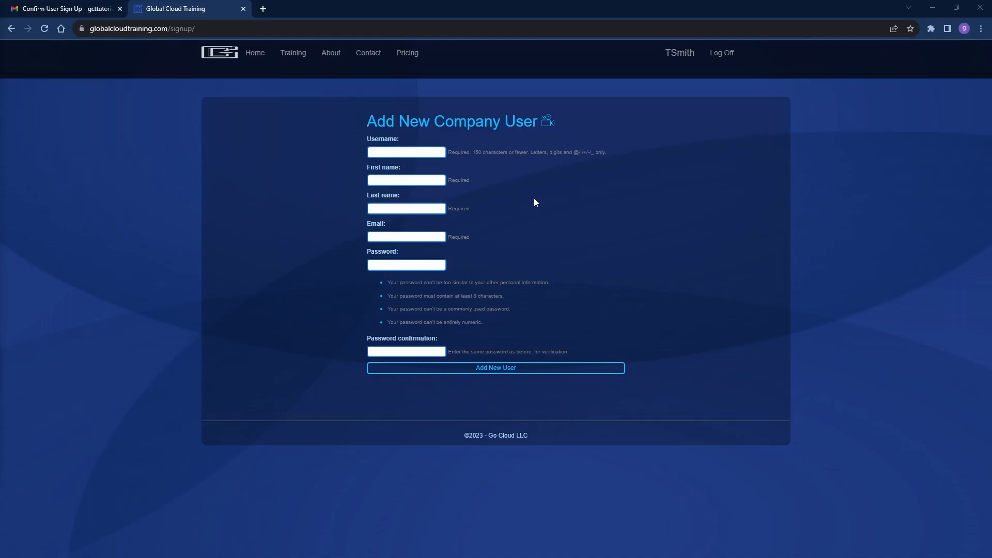
Enter the new user's first name, last name and username.
{"action": "left_click", "coordinate": [382, 183]}
{"action": "left_click", "coordinate": [398, 208]}
{"action": "left_click", "coordinate": [386, 150]}
Paste the e-mail address, password and password confirmation, then submit with Add New User.
{"action": "left_click", "coordinate": [383, 238]}
{"action": "key", "text": "ctrl+v"}
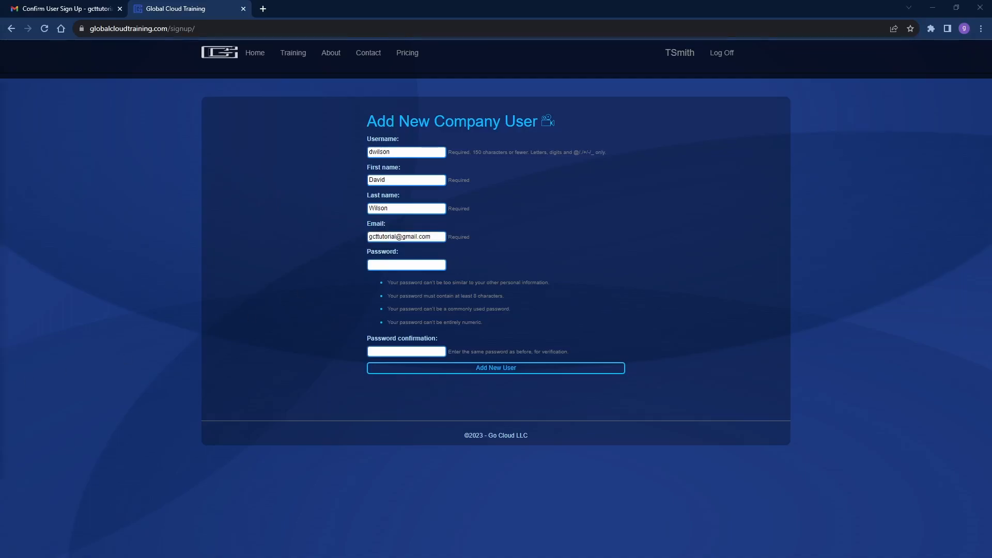
{"action": "left_click", "coordinate": [393, 264]}
{"action": "key", "text": "ctrl+v"}
{"action": "left_click", "coordinate": [392, 352]}
{"action": "key", "text": "ctrl+v"}
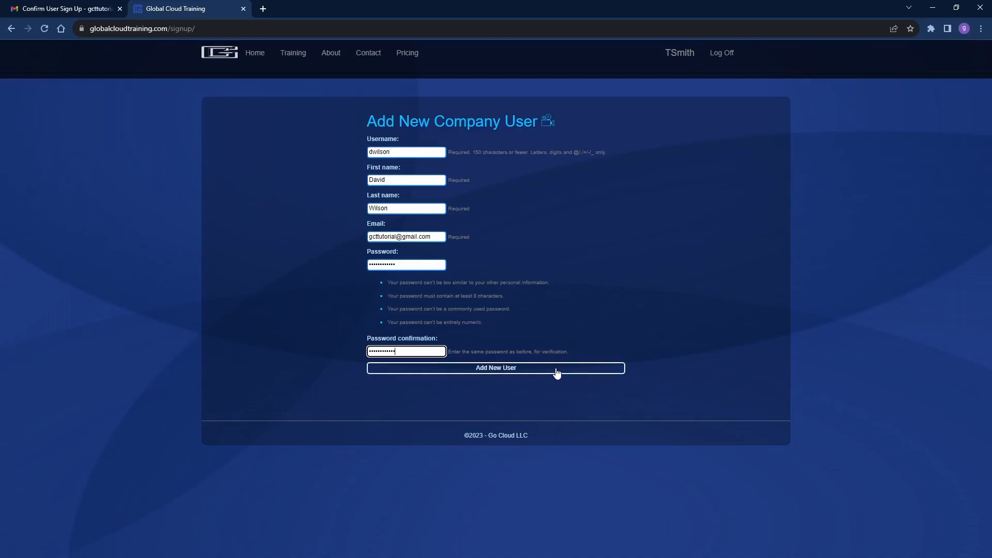
{"action": "left_click", "coordinate": [556, 368]}
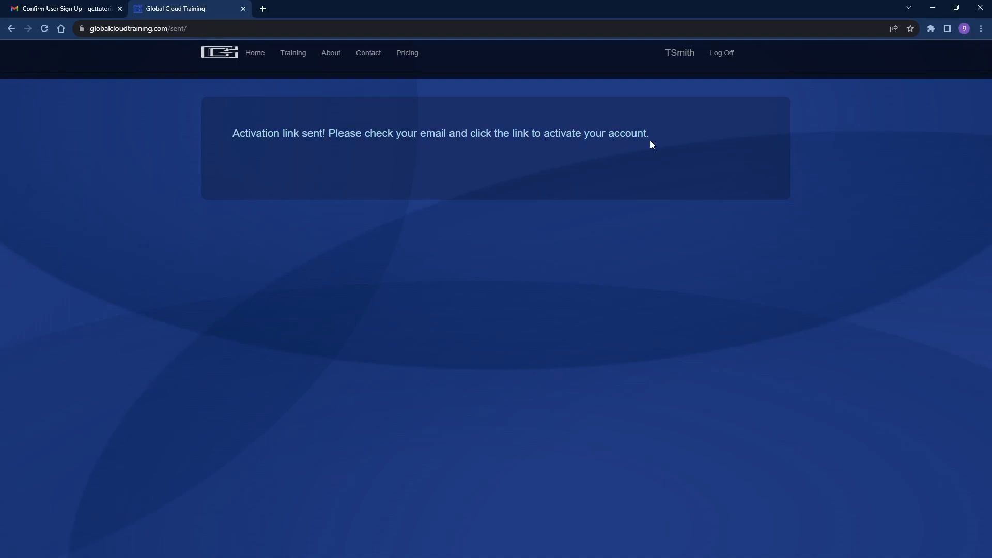
In Gmail, open the Confirm User Sign Up email and select its temporary password.
{"action": "left_click", "coordinate": [63, 8]}
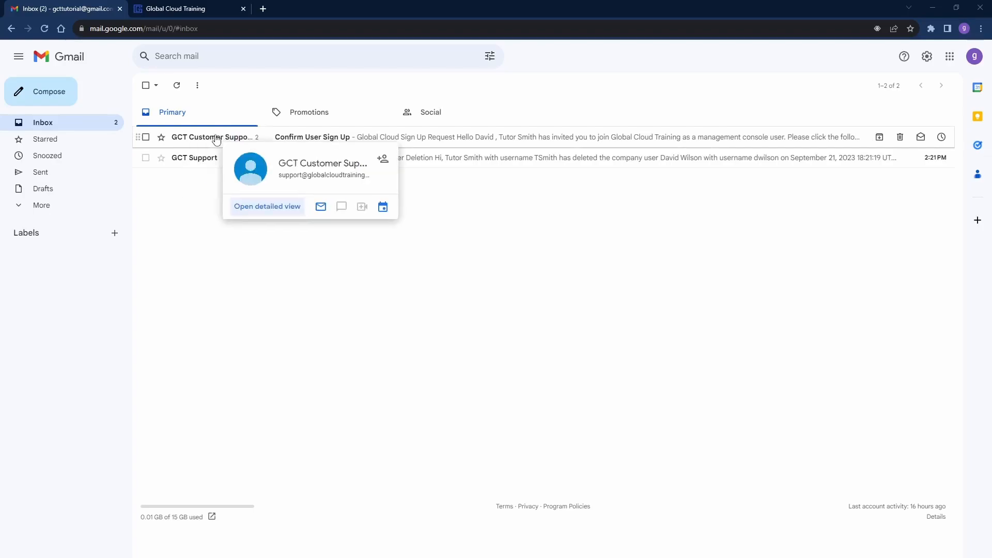
{"action": "left_click_drag", "start_coordinate": [215, 138], "coordinate": [213, 137]}
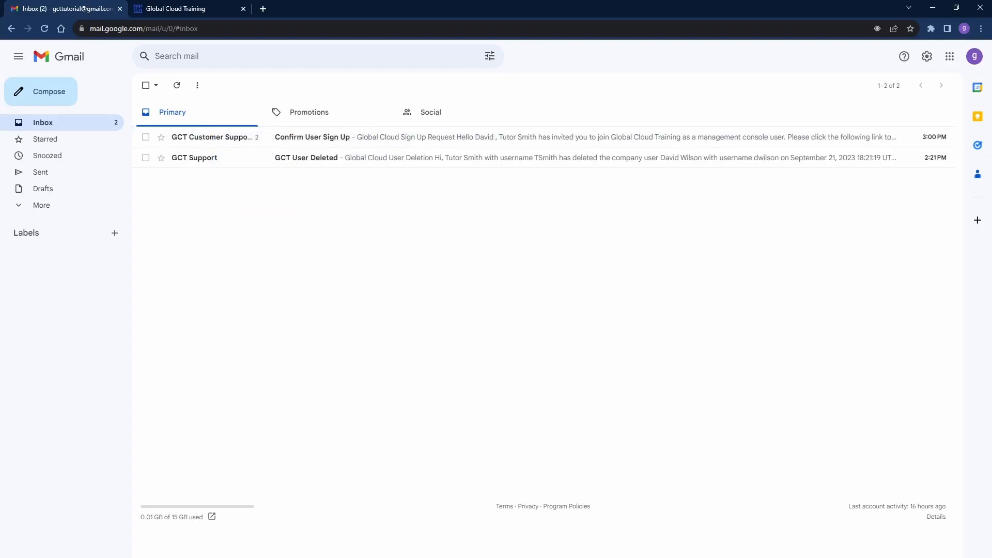
{"action": "left_click", "coordinate": [234, 138]}
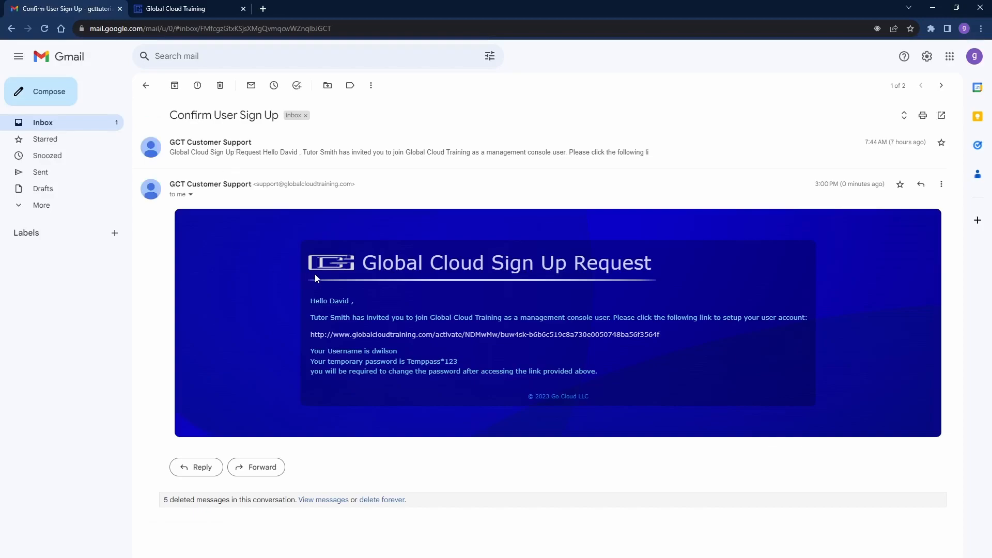
{"action": "left_click_drag", "start_coordinate": [456, 363], "coordinate": [410, 363]}
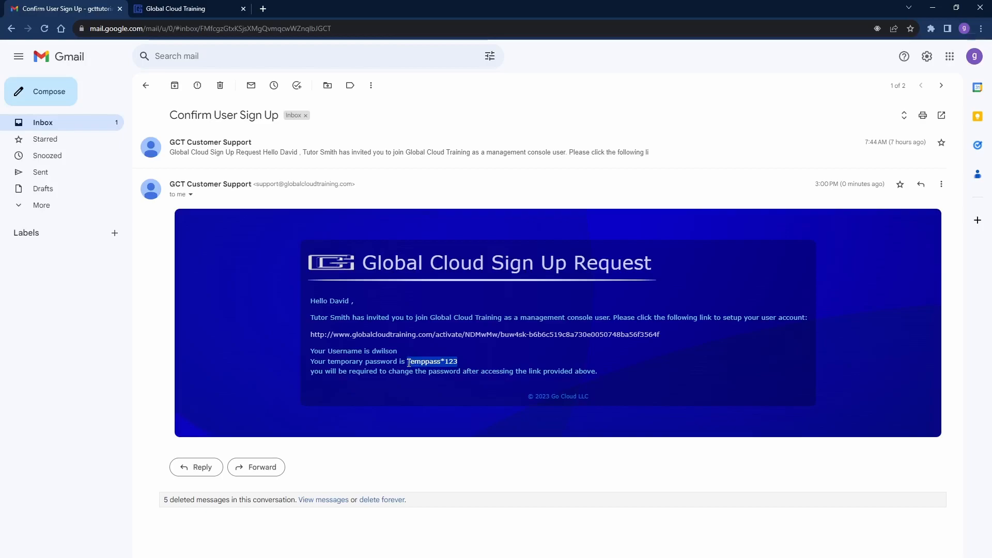
Follow the activation link and paste in the temporary password.
{"action": "left_click", "coordinate": [440, 336]}
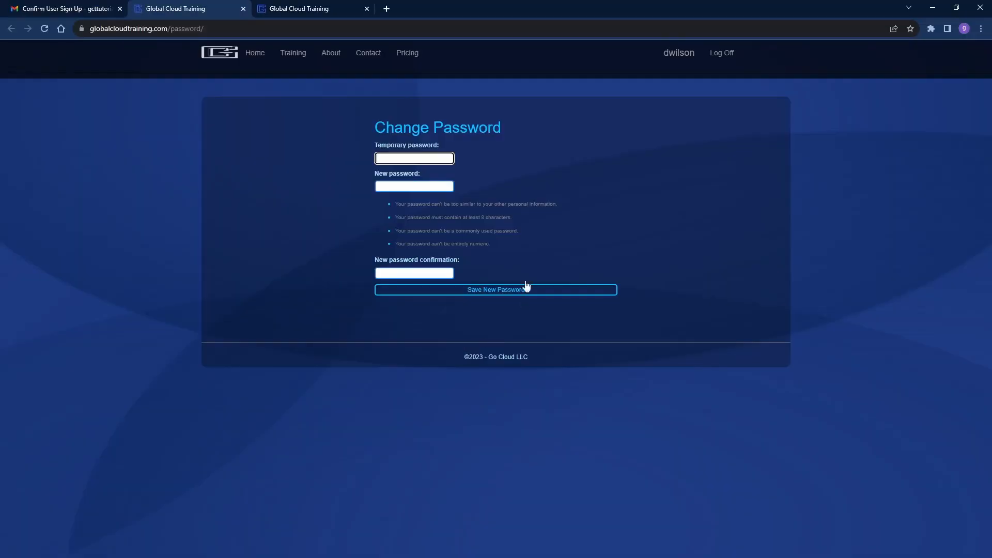
{"action": "key", "text": "ctrl+v"}
{"action": "key", "text": "alt+Tab"}
Enter and confirm the new password, then save it.
{"action": "left_click", "coordinate": [403, 186]}
{"action": "key", "text": "ctrl+v"}
{"action": "left_click", "coordinate": [400, 270]}
{"action": "key", "text": "ctrl+v"}
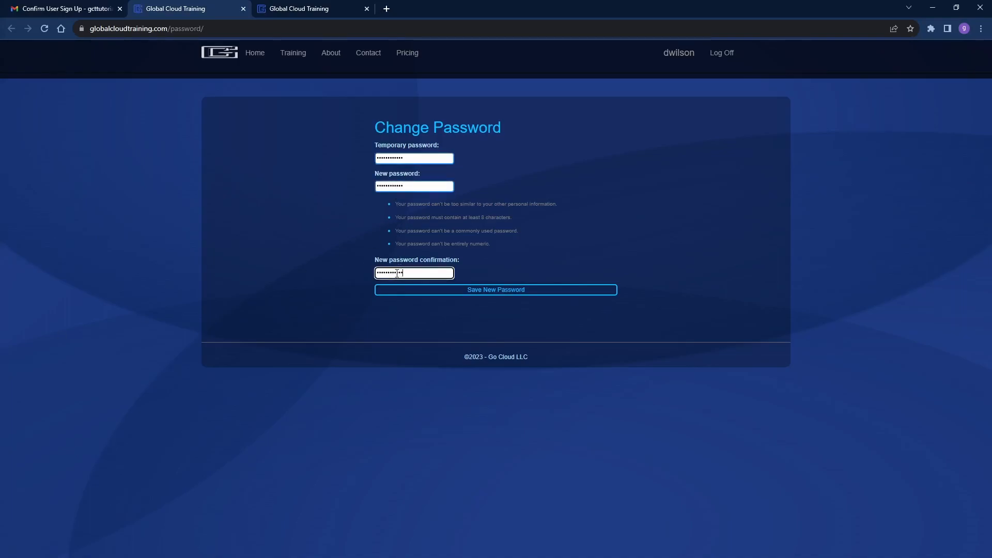
{"action": "left_click", "coordinate": [528, 293]}
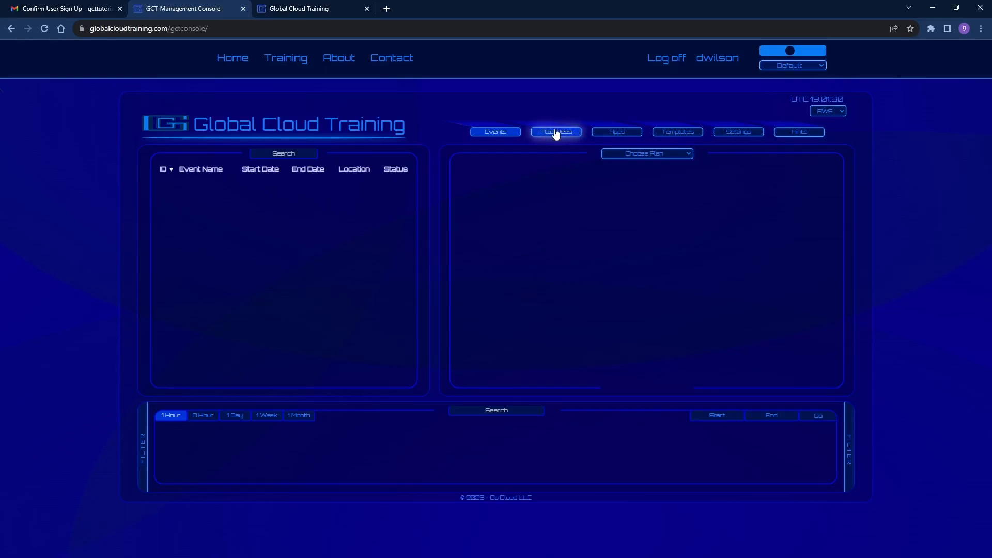
Try the Settings, Templates, Apps, Attendees and Events tabs, then log the new user off.
{"action": "left_click", "coordinate": [737, 135]}
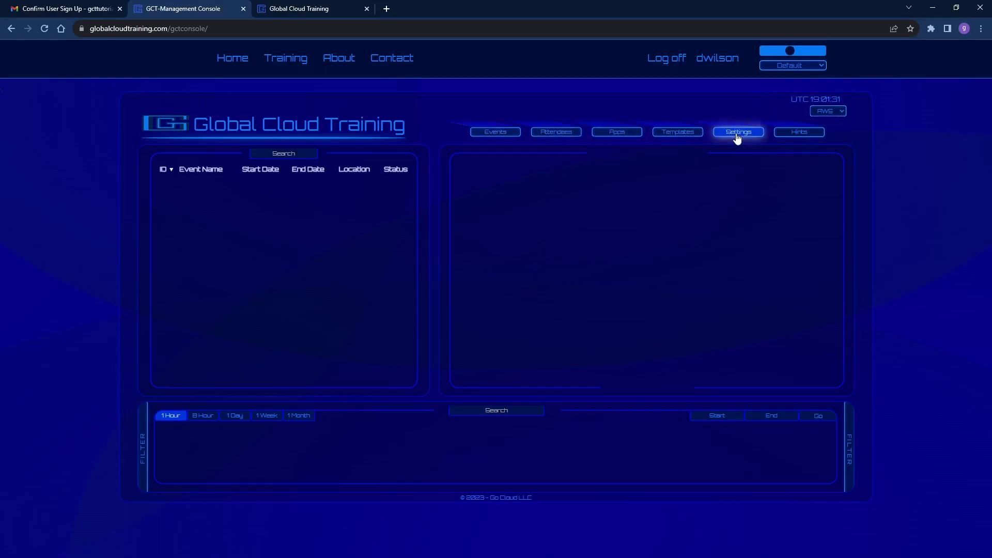
{"action": "left_click", "coordinate": [670, 135]}
{"action": "left_click", "coordinate": [617, 134]}
{"action": "left_click", "coordinate": [558, 134]}
{"action": "left_click", "coordinate": [497, 133]}
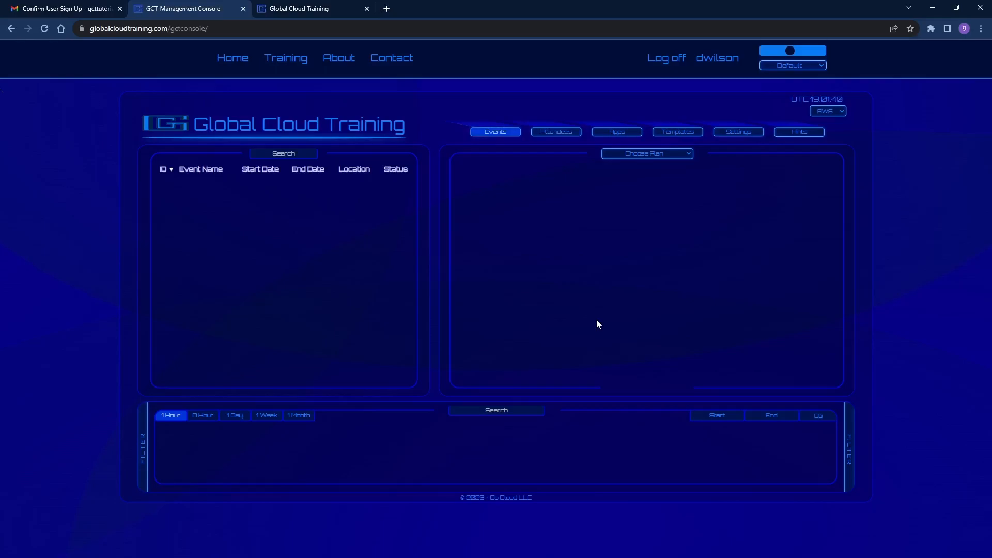
{"action": "left_click", "coordinate": [666, 61]}
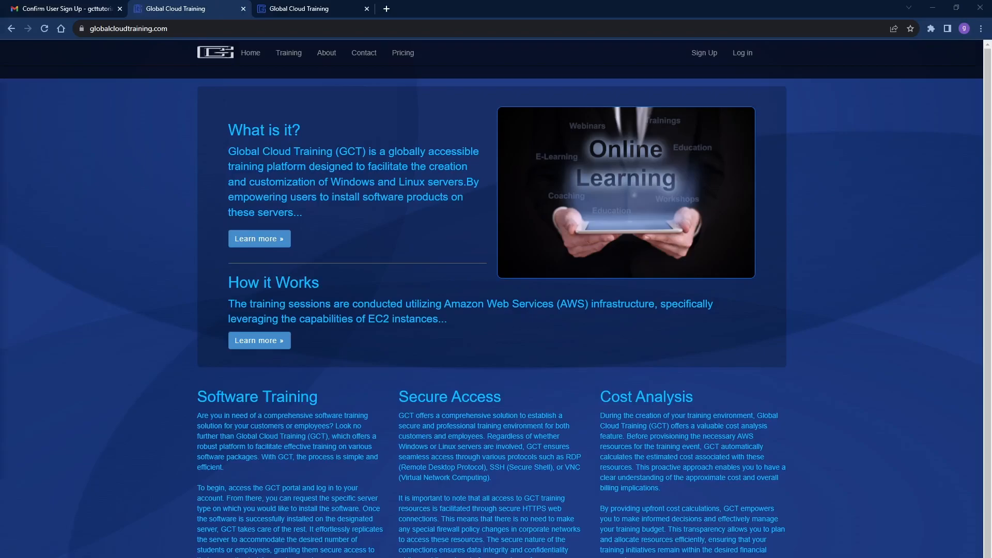
Log back in with the administrator's user name.
{"action": "left_click", "coordinate": [741, 54]}
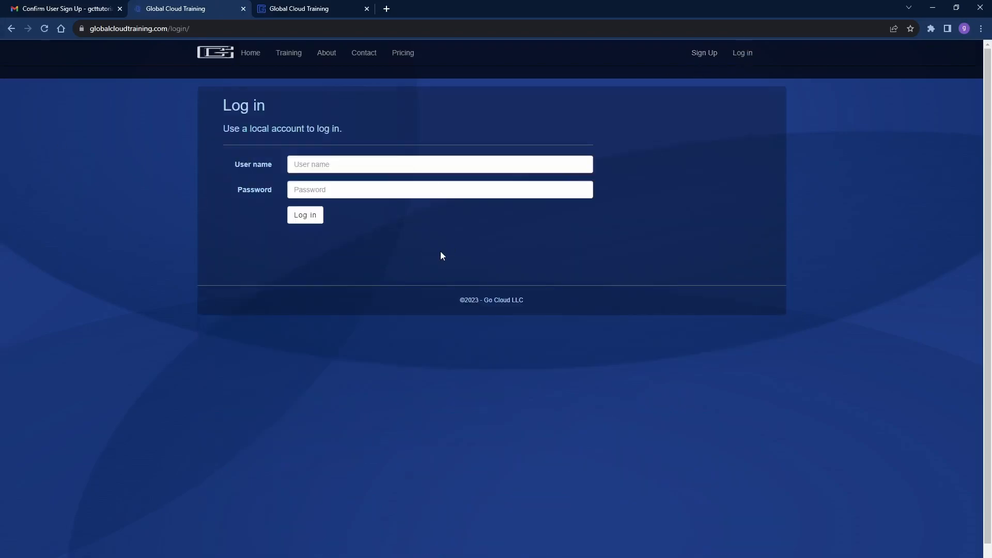
{"action": "left_click", "coordinate": [316, 164]}
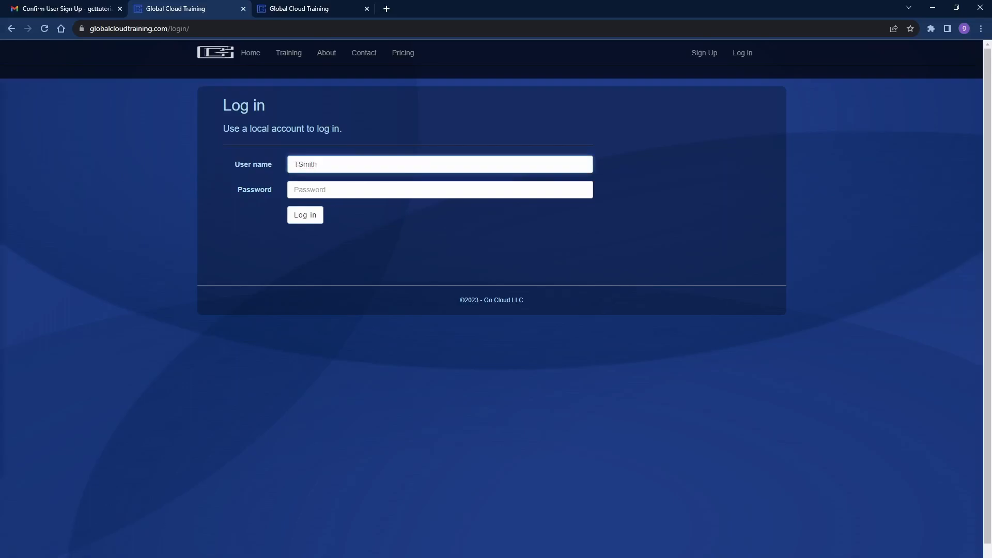
{"action": "left_click", "coordinate": [302, 214]}
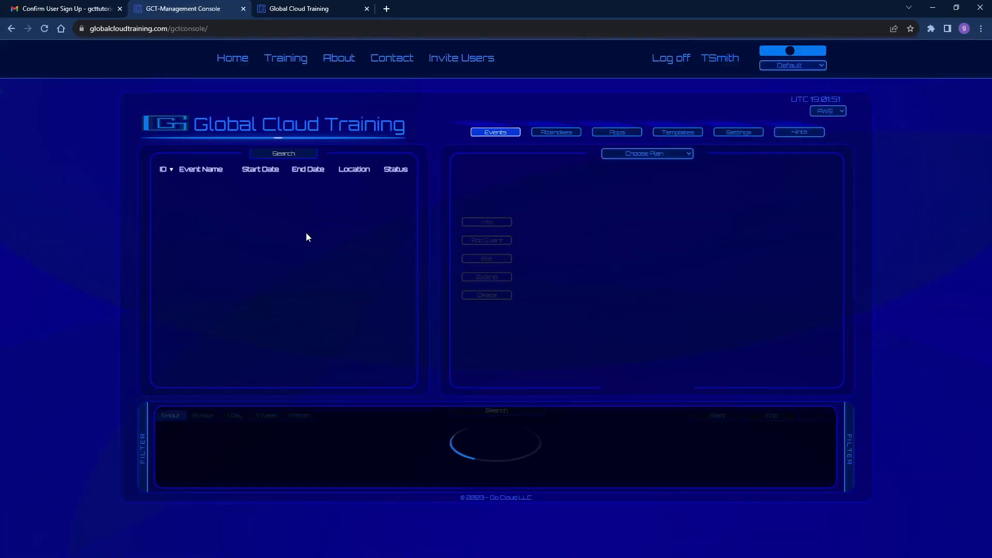
In Settings > Users, select the new user to load their details and rights.
{"action": "left_click", "coordinate": [746, 137]}
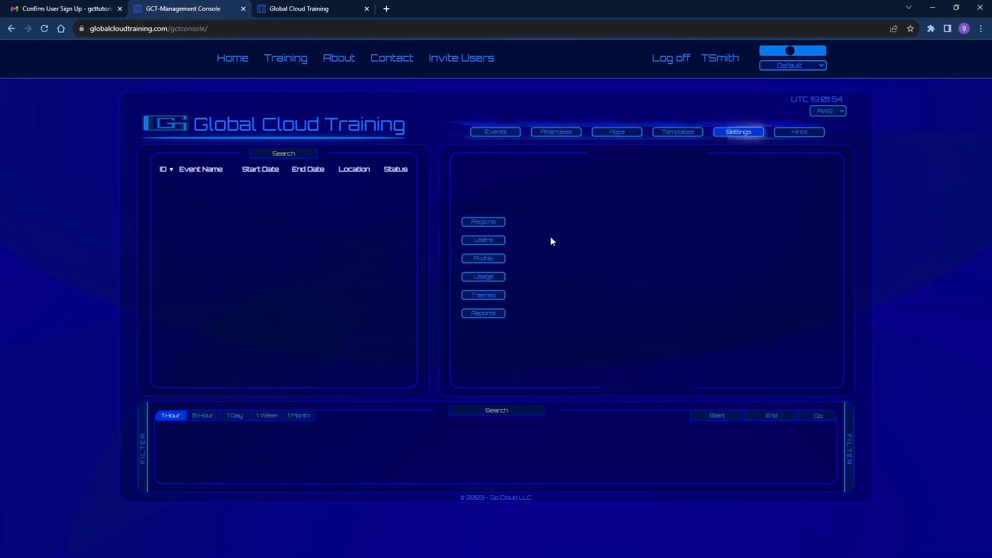
{"action": "left_click", "coordinate": [484, 241]}
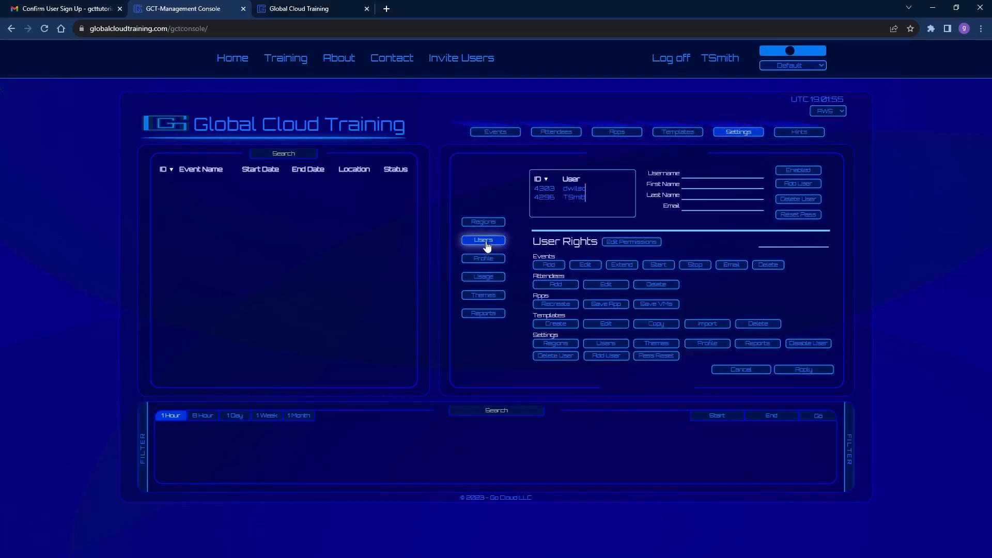
{"action": "left_click", "coordinate": [587, 190]}
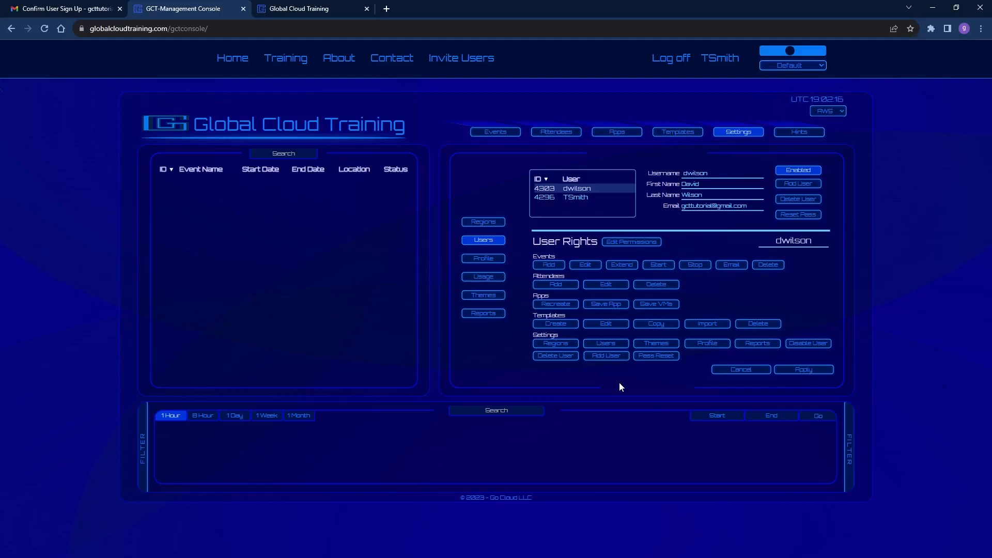
Grant all Events rights (add, edit, extend, start, stop, email, delete) and all Attendees rights.
{"action": "left_click", "coordinate": [549, 265]}
{"action": "left_click", "coordinate": [585, 264]}
{"action": "left_click", "coordinate": [621, 265]}
{"action": "left_click", "coordinate": [658, 265]}
{"action": "left_click", "coordinate": [696, 265]}
{"action": "left_click", "coordinate": [732, 265]}
{"action": "left_click", "coordinate": [768, 264]}
{"action": "left_click", "coordinate": [555, 284]}
{"action": "left_click", "coordinate": [603, 285]}
{"action": "left_click", "coordinate": [657, 284]}
Grant Apps rights (recreate, save apps, save VMs) and all Templates rights.
{"action": "left_click", "coordinate": [556, 304]}
{"action": "left_click", "coordinate": [602, 304]}
{"action": "left_click", "coordinate": [652, 304]}
{"action": "left_click", "coordinate": [568, 325]}
{"action": "left_click", "coordinate": [606, 324]}
{"action": "left_click", "coordinate": [666, 324]}
{"action": "left_click", "coordinate": [707, 324]}
{"action": "left_click", "coordinate": [758, 323]}
Grant all Settings rights: Regions, Users, Themes, Profile, Reports, disable, reset password, add, delete users.
{"action": "left_click", "coordinate": [569, 344]}
{"action": "left_click", "coordinate": [606, 344]}
{"action": "left_click", "coordinate": [656, 345]}
{"action": "left_click", "coordinate": [713, 345]}
{"action": "left_click", "coordinate": [758, 344]}
{"action": "left_click", "coordinate": [808, 344]}
{"action": "left_click", "coordinate": [656, 355]}
{"action": "left_click", "coordinate": [606, 356]}
{"action": "left_click", "coordinate": [555, 357]}
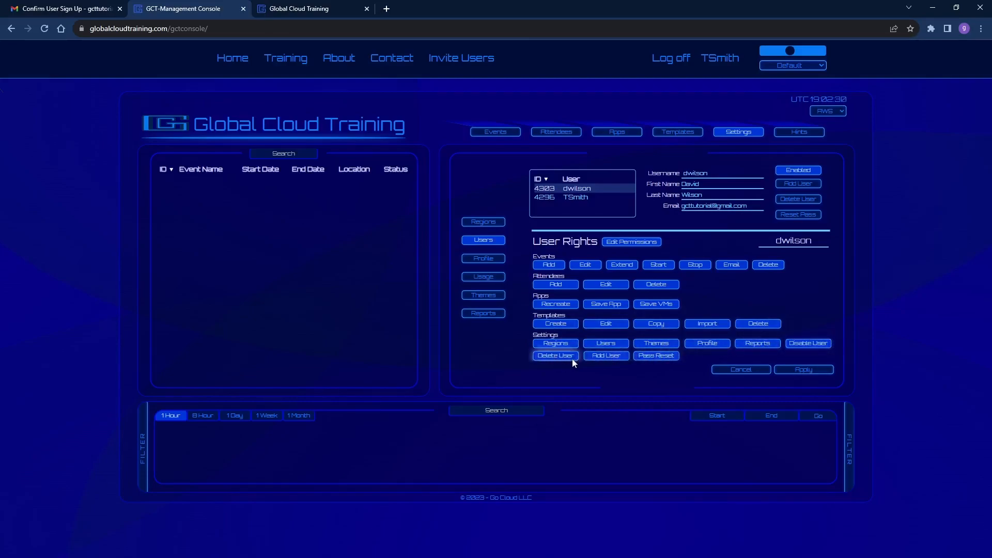
Apply the permission changes, confirm the Edit User dialog, and sign out of the administrator account.
{"action": "left_click", "coordinate": [807, 370]}
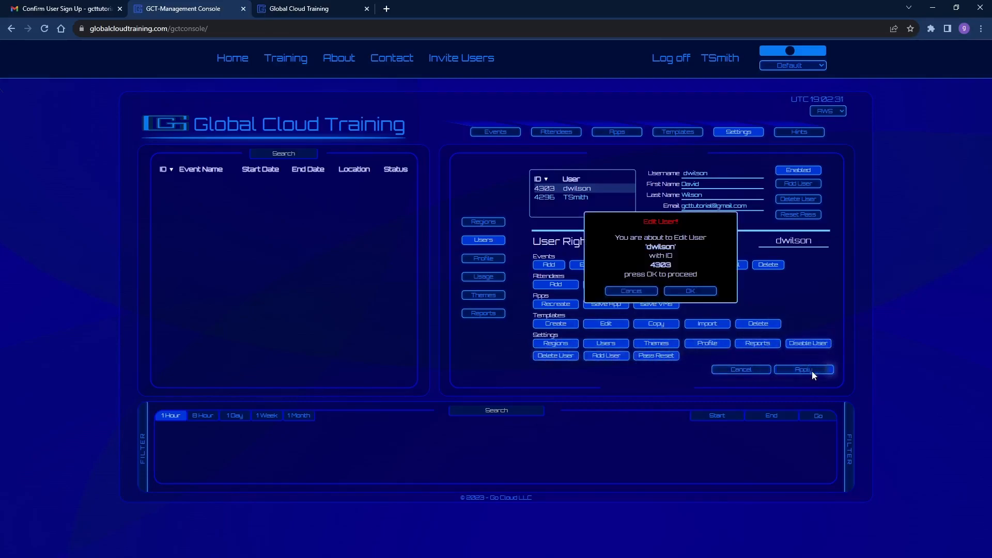
{"action": "left_click", "coordinate": [707, 291]}
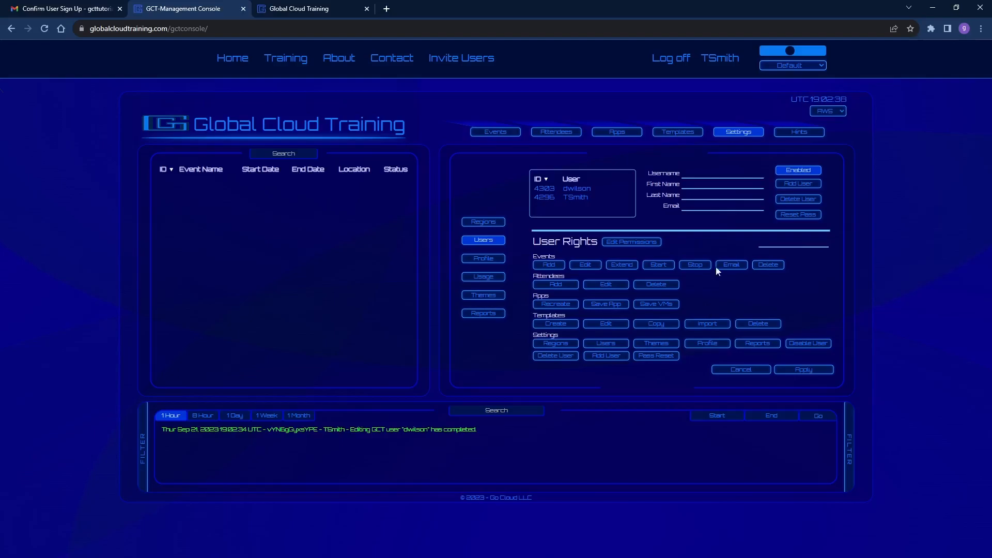
{"action": "left_click", "coordinate": [673, 60]}
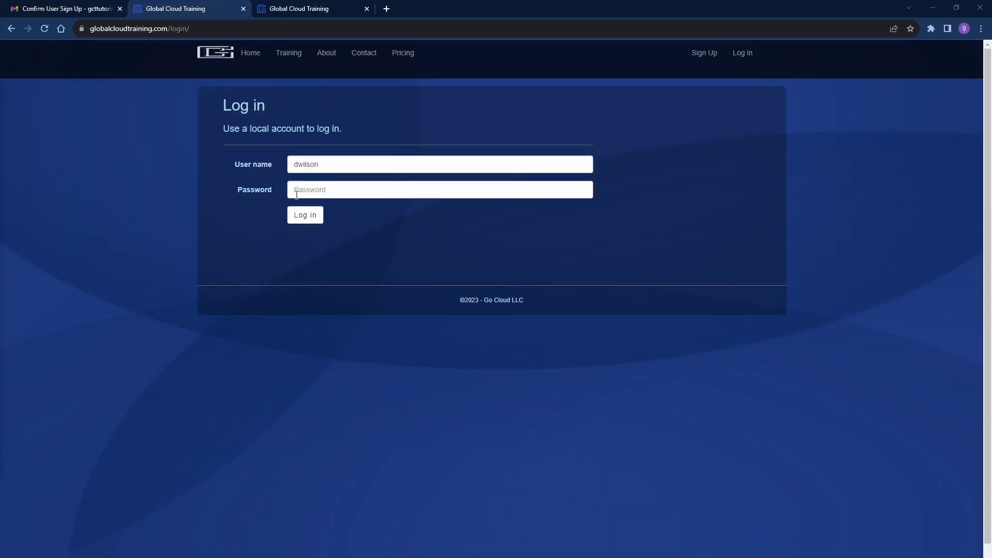
Sign in as the new user and check the Events, Attendees, Apps and Templates tabs.
{"action": "left_click", "coordinate": [305, 215]}
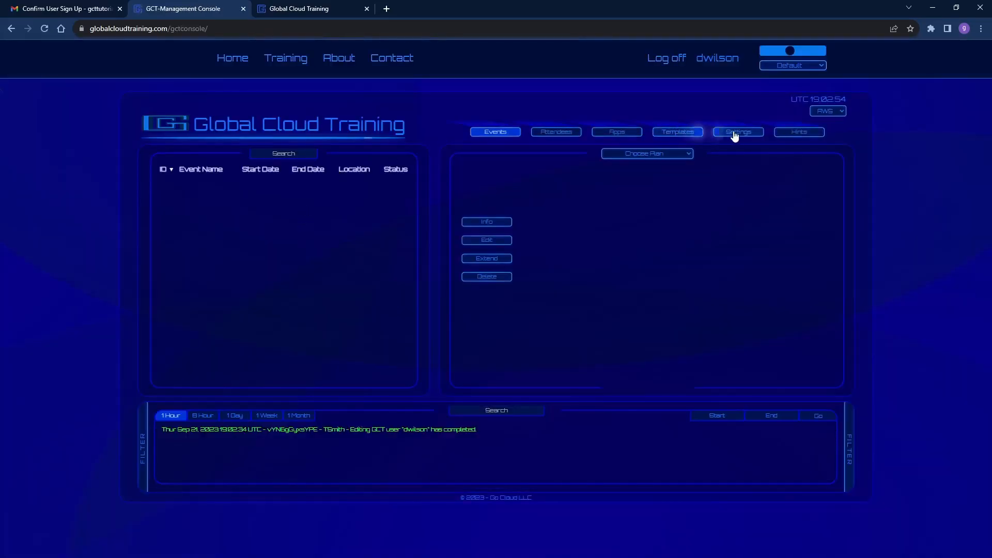
{"action": "left_click", "coordinate": [735, 135]}
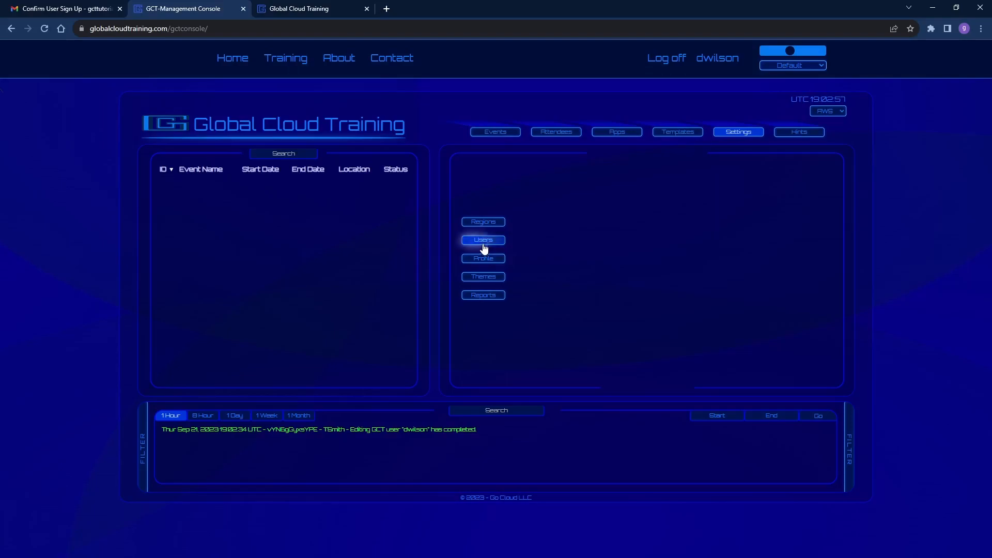
{"action": "left_click", "coordinate": [495, 132]}
{"action": "left_click", "coordinate": [556, 133]}
{"action": "left_click", "coordinate": [620, 135]}
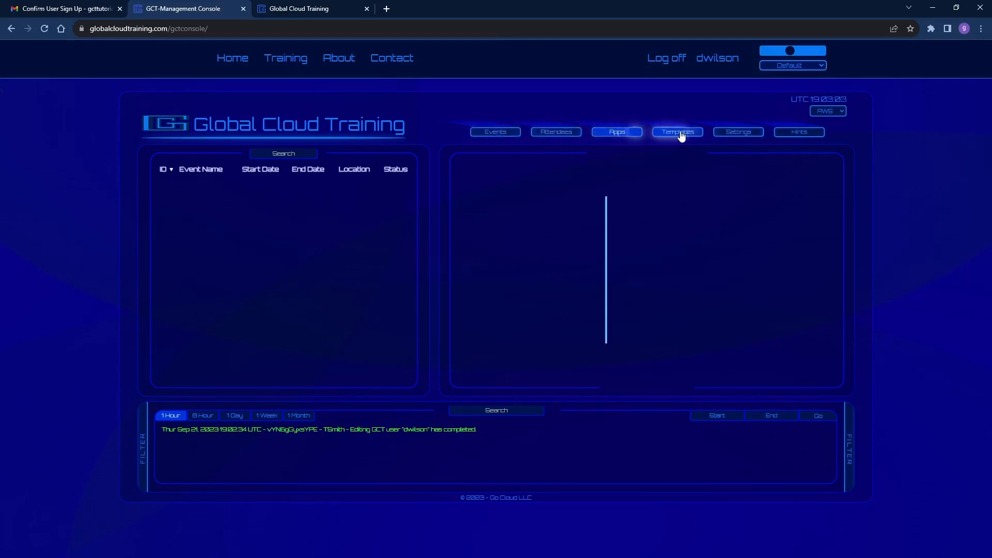
{"action": "left_click", "coordinate": [676, 133]}
Check the Regions, Users, Company Profile, Themes and Reports settings pages, then log off.
{"action": "left_click", "coordinate": [742, 134]}
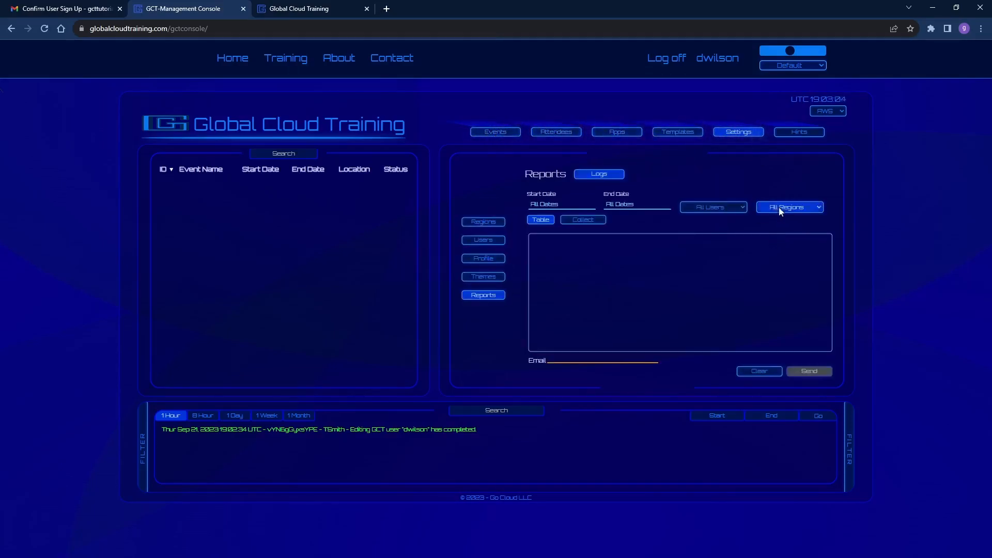
{"action": "left_click", "coordinate": [483, 221]}
{"action": "left_click", "coordinate": [484, 240]}
{"action": "left_click", "coordinate": [484, 258]}
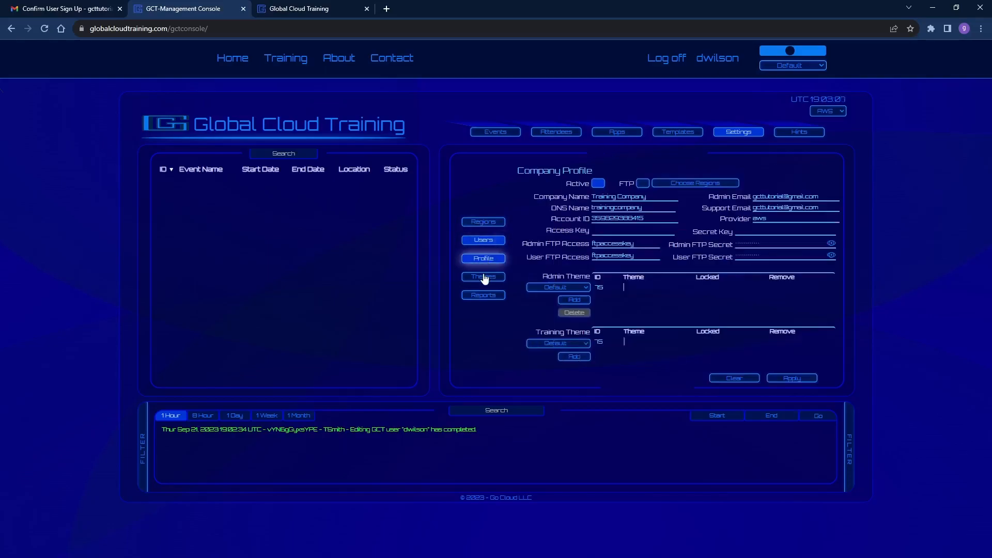
{"action": "left_click", "coordinate": [483, 276]}
{"action": "left_click", "coordinate": [483, 295]}
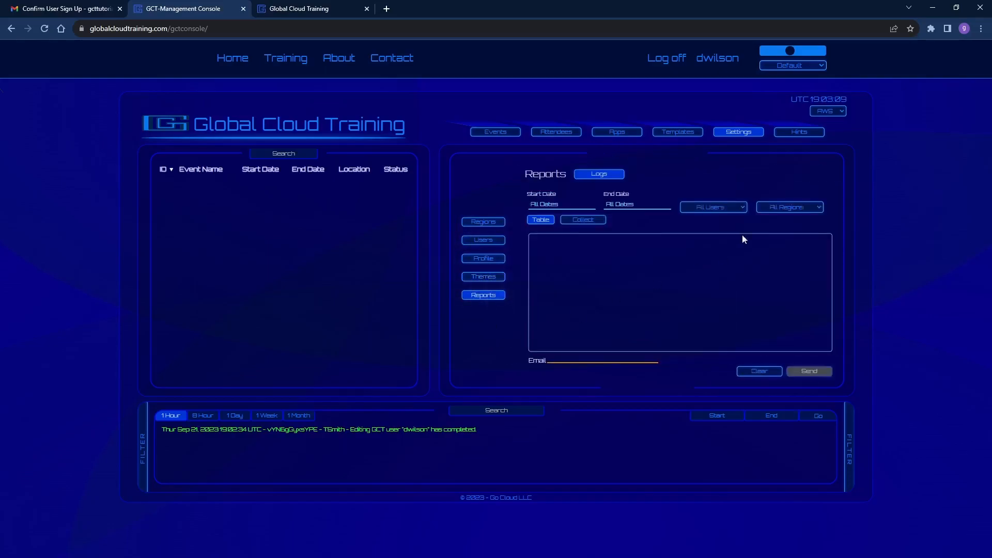
{"action": "left_click", "coordinate": [666, 60]}
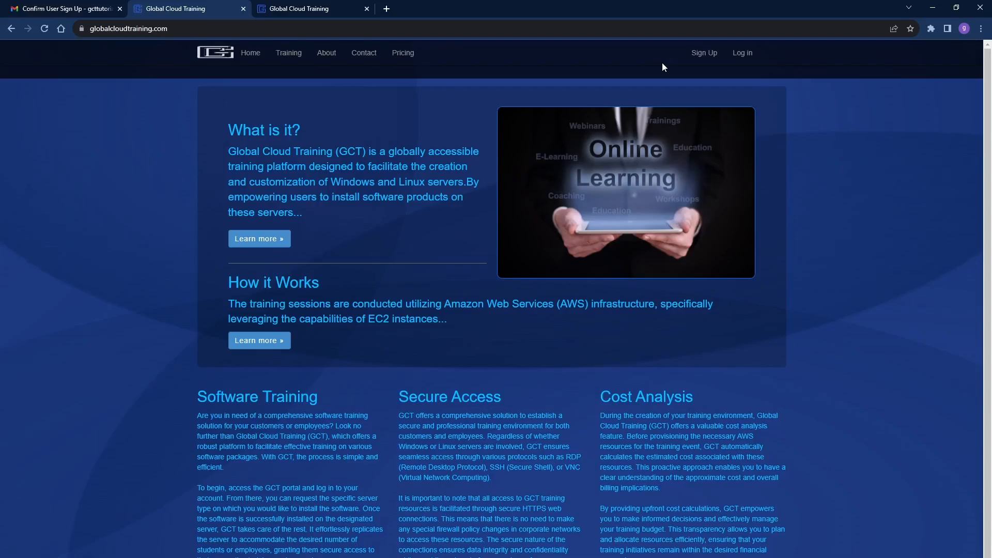